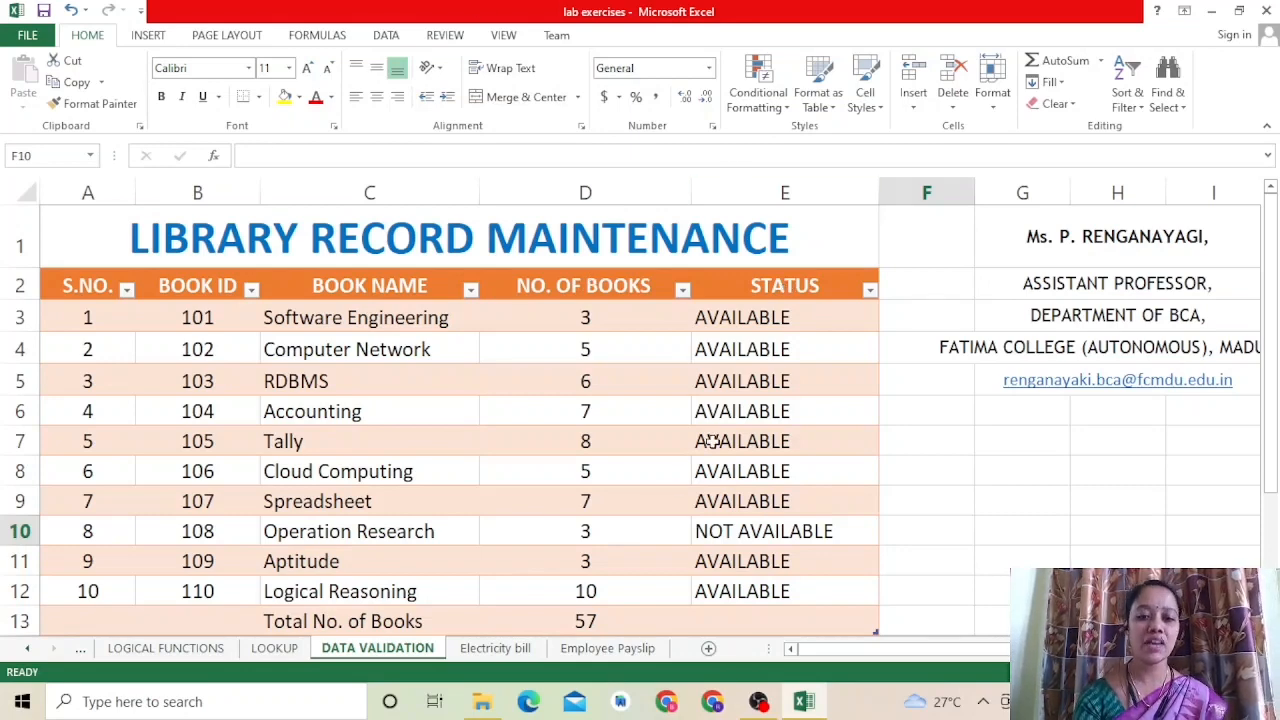
Open the data validation settings for Book ID cell B3 and choose the Whole number type with the between condition.
click(148, 36)
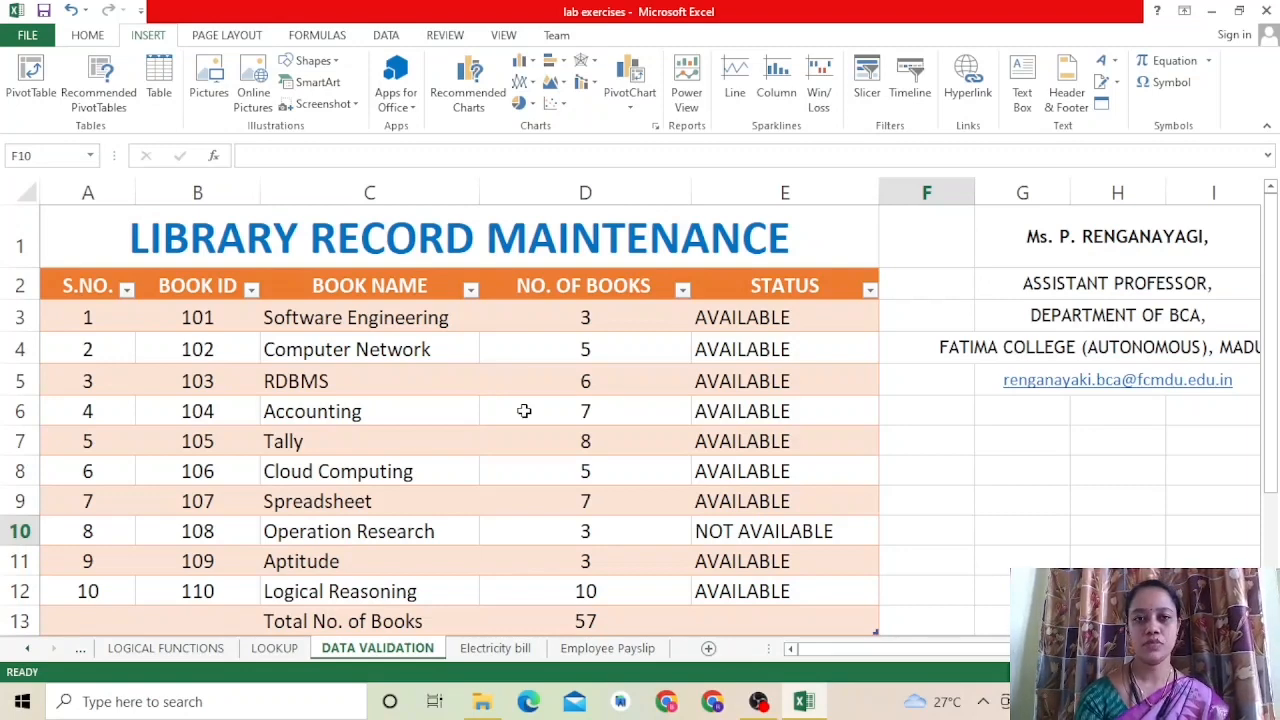
click(216, 317)
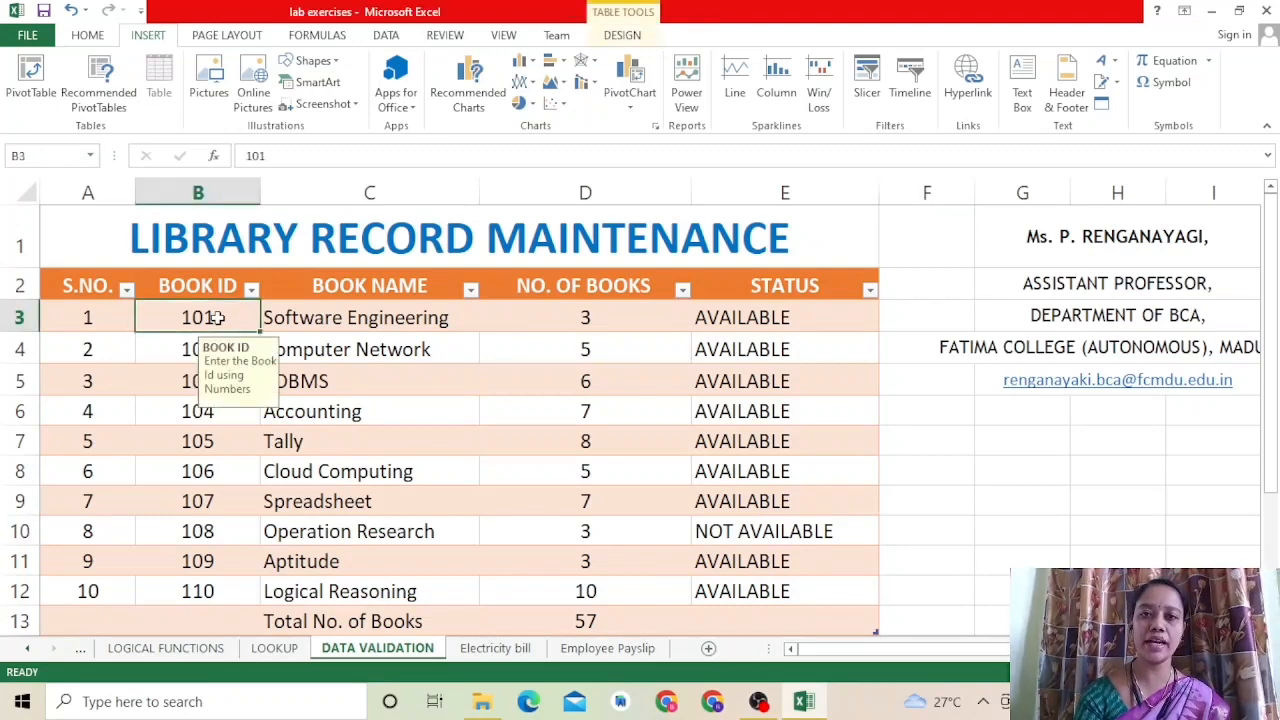
click(390, 38)
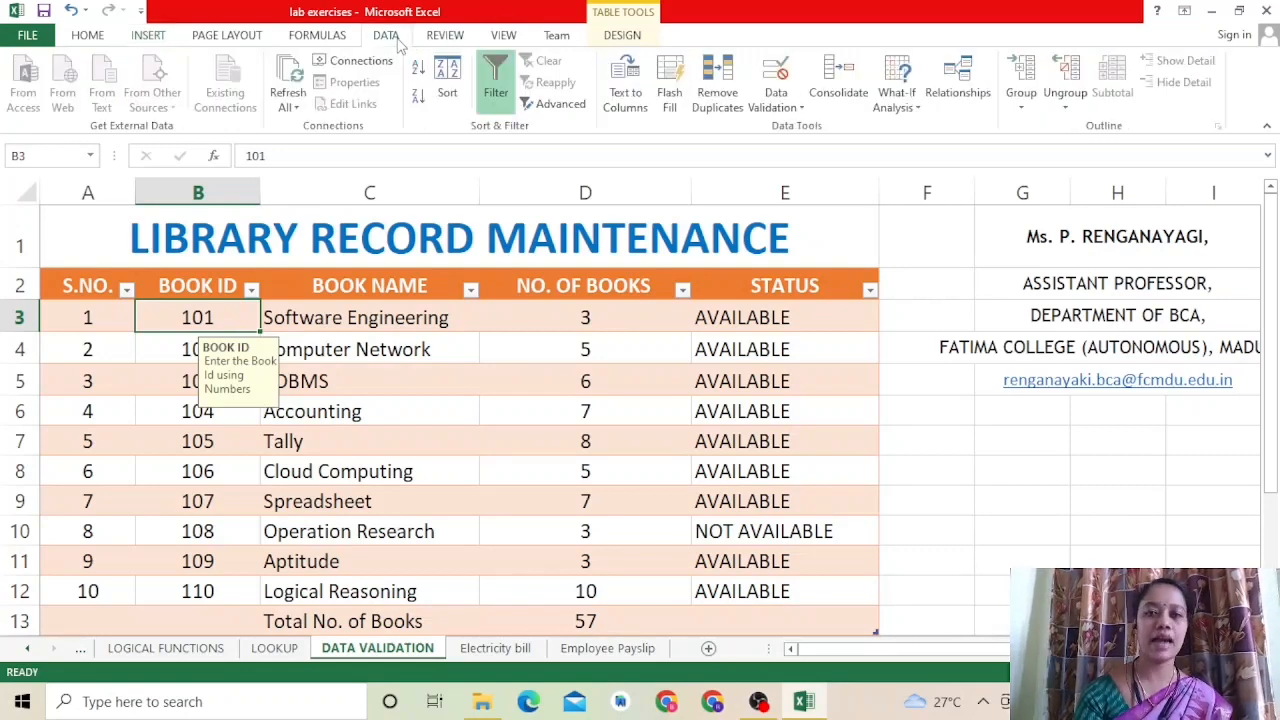
click(788, 105)
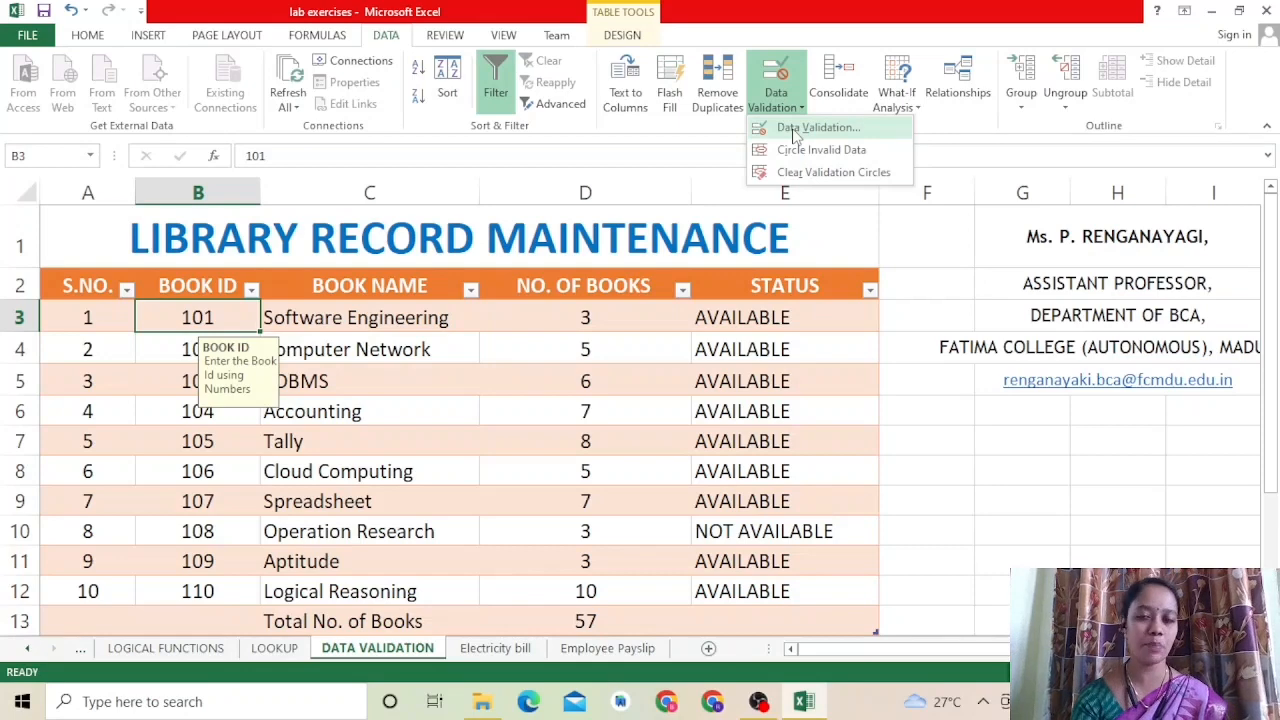
click(797, 130)
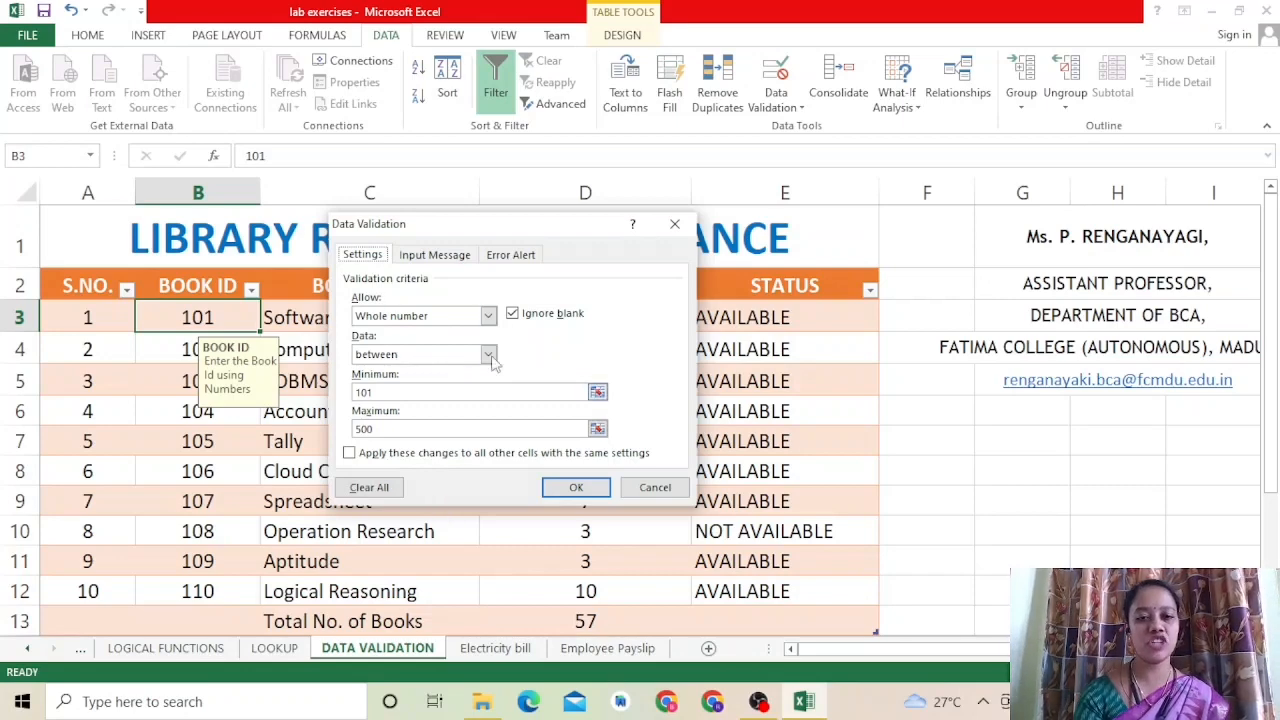
click(488, 316)
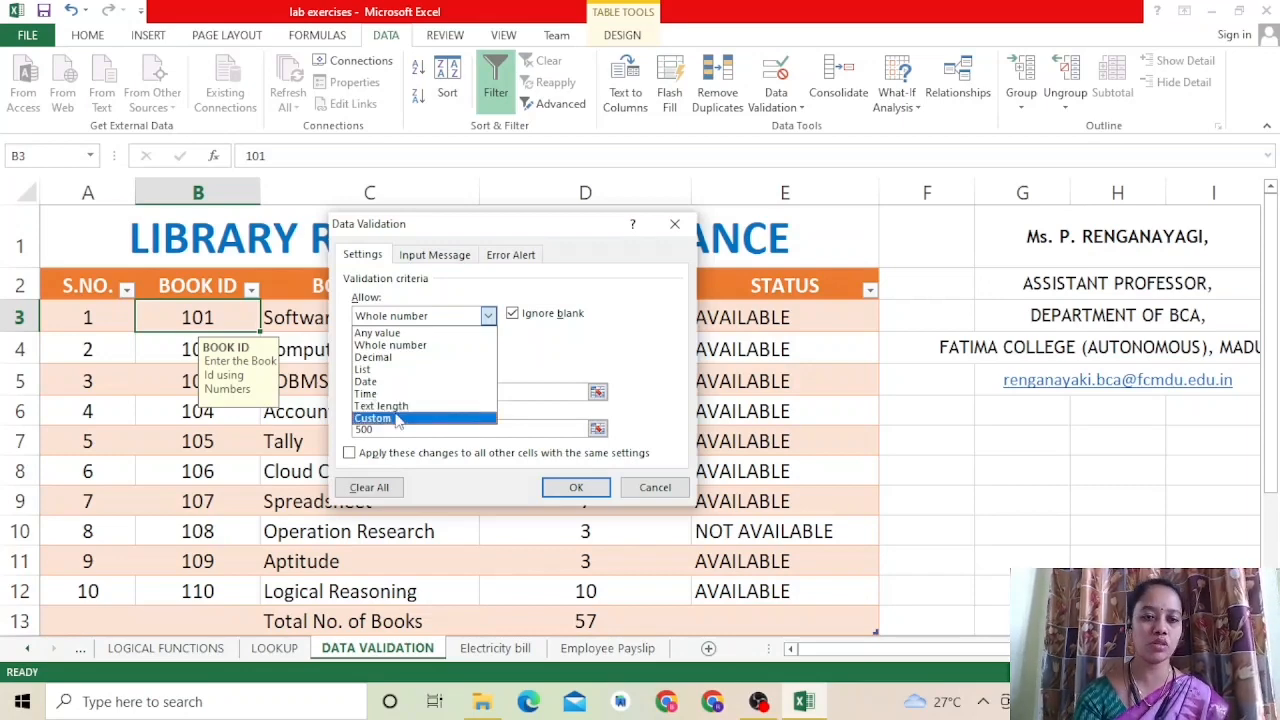
click(420, 346)
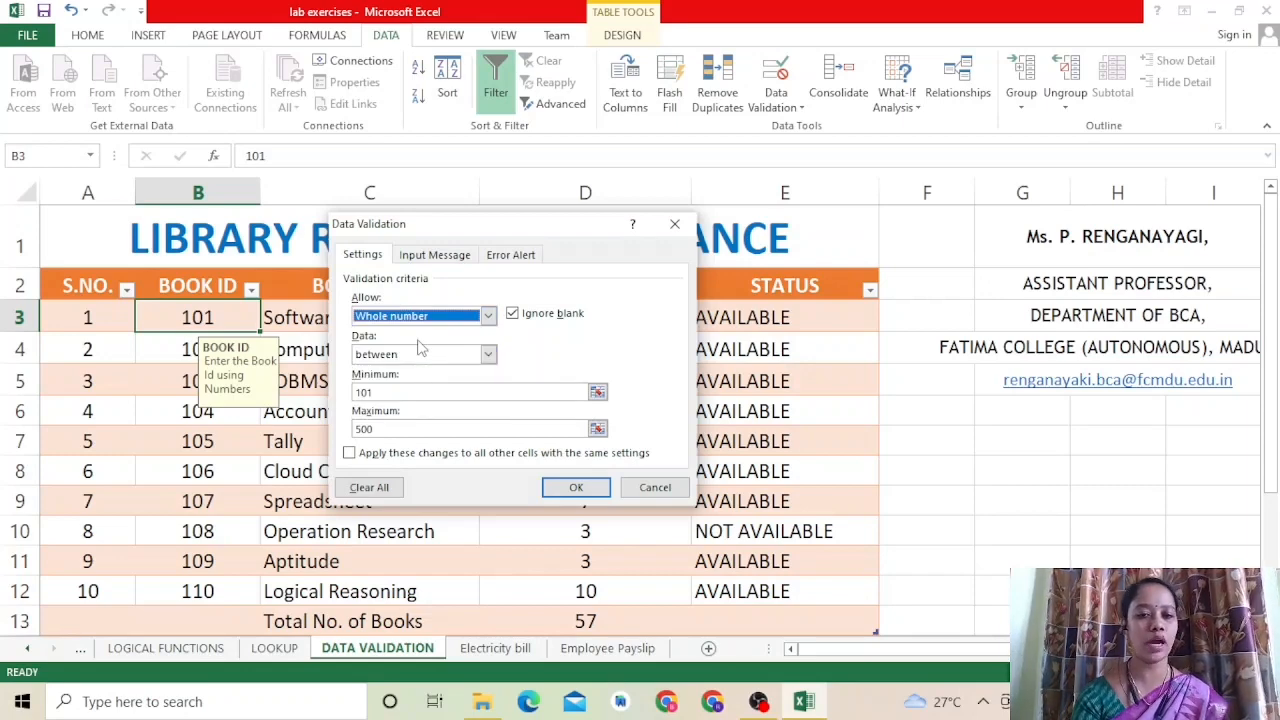
click(436, 358)
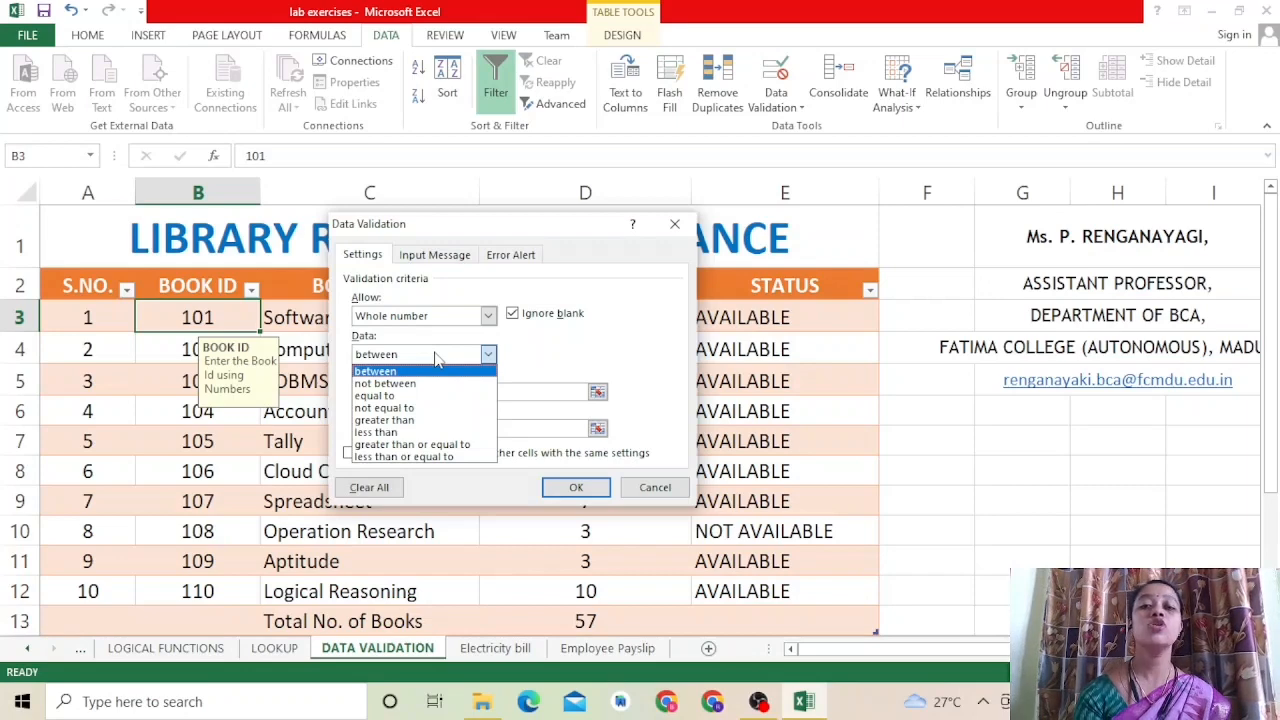
click(425, 372)
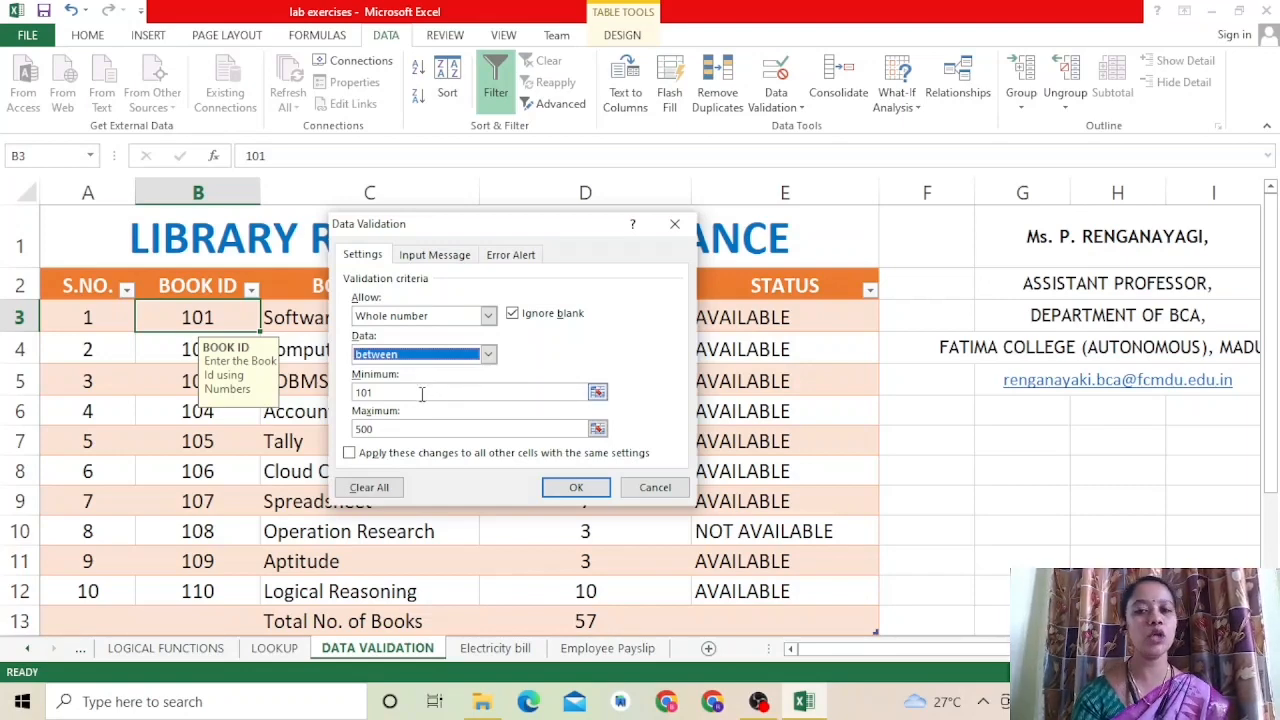
click(421, 394)
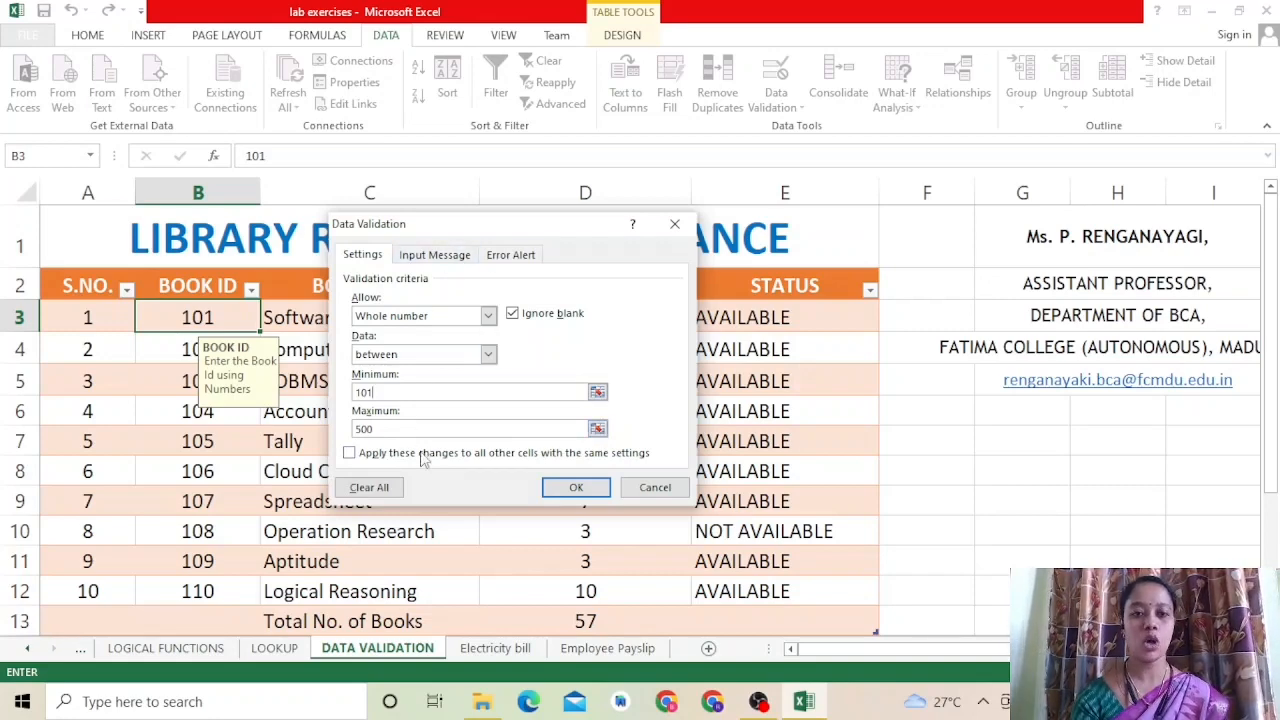
Review the input message for cell B3, choose the Stop error alert style, and apply the validation rule.
click(463, 256)
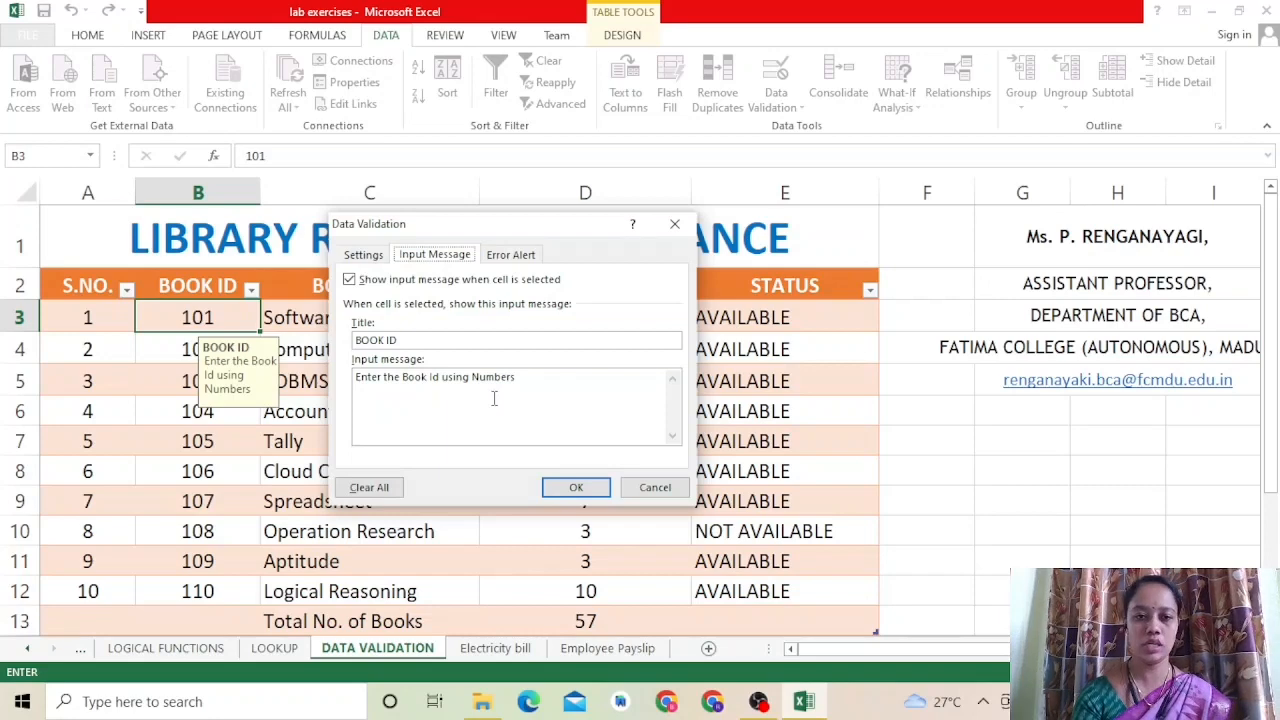
click(510, 256)
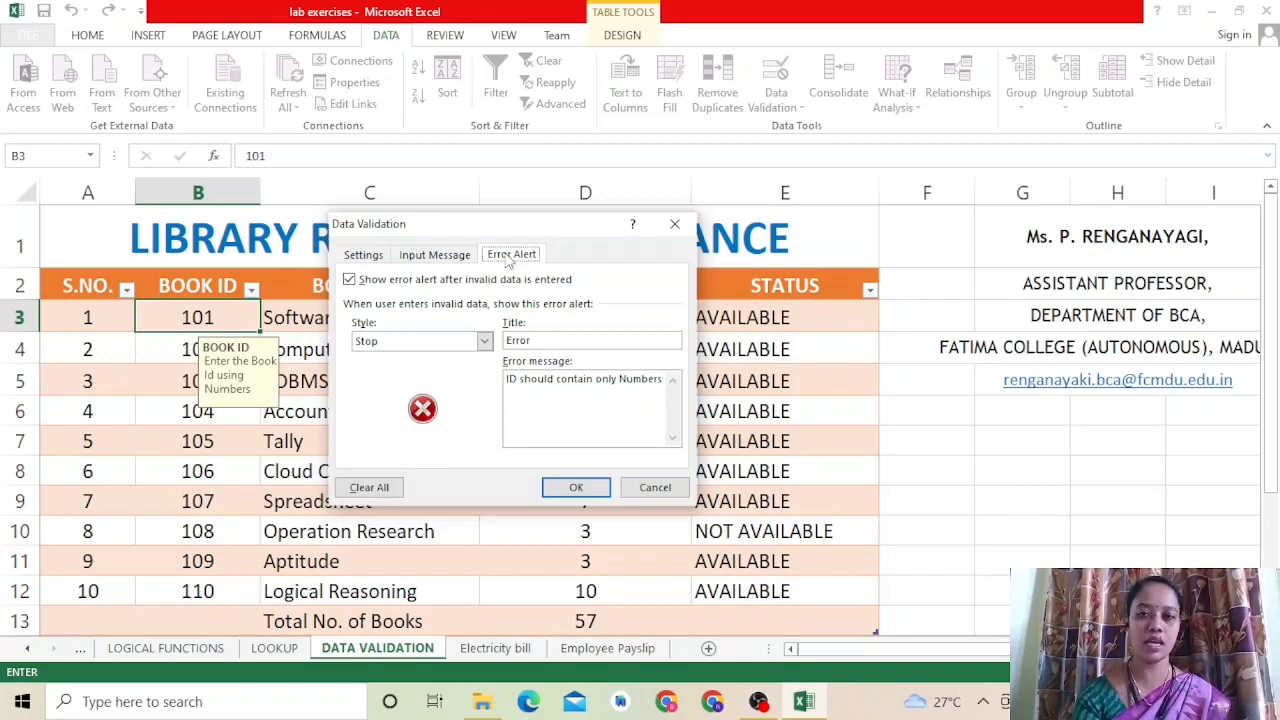
click(484, 341)
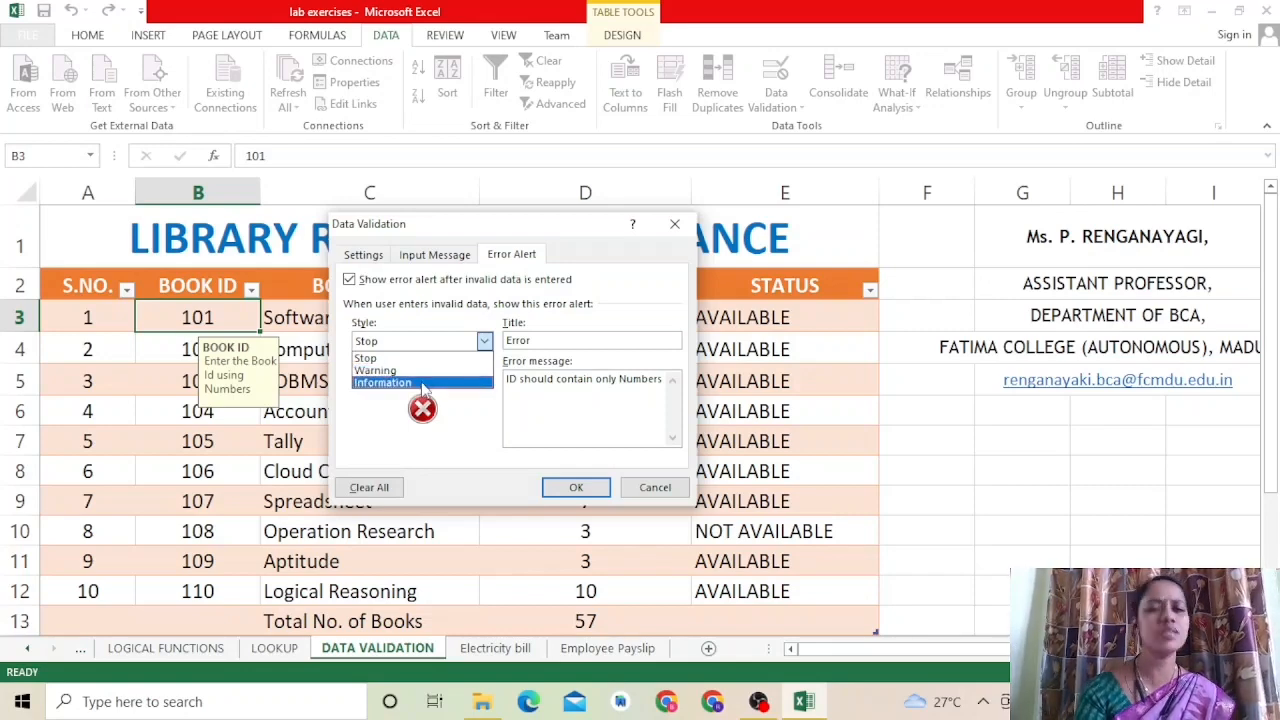
click(410, 360)
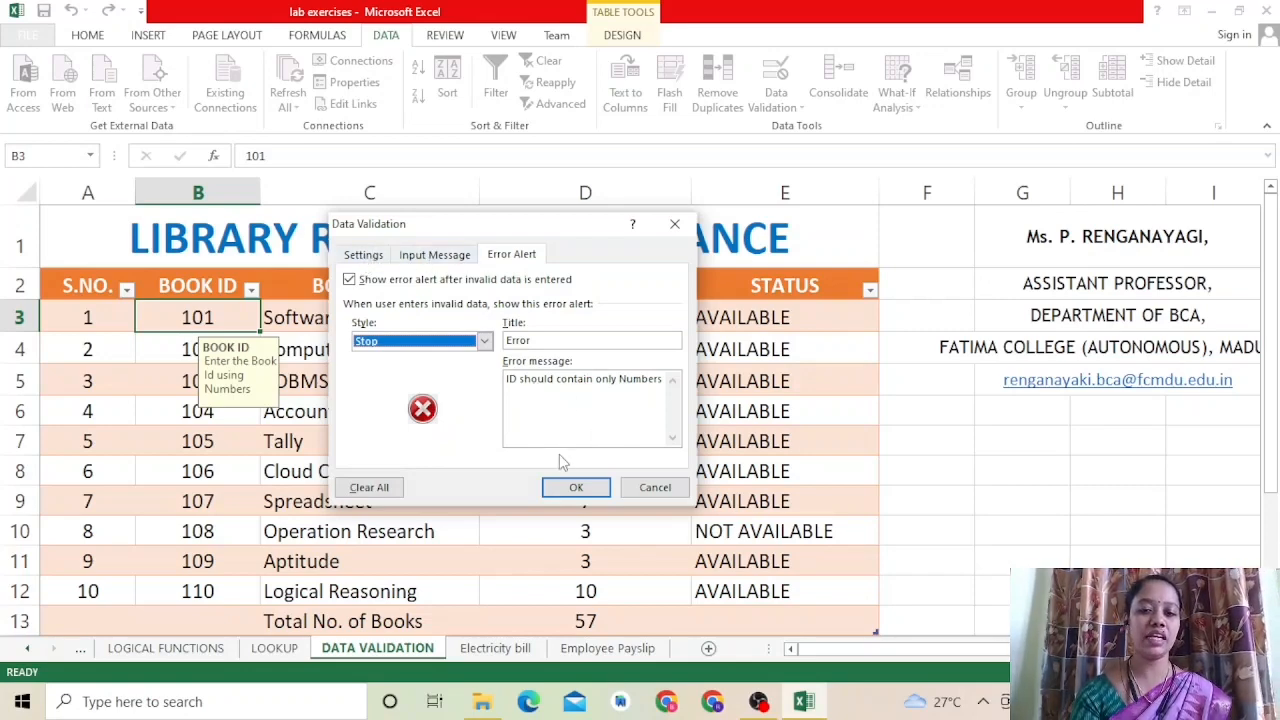
click(575, 490)
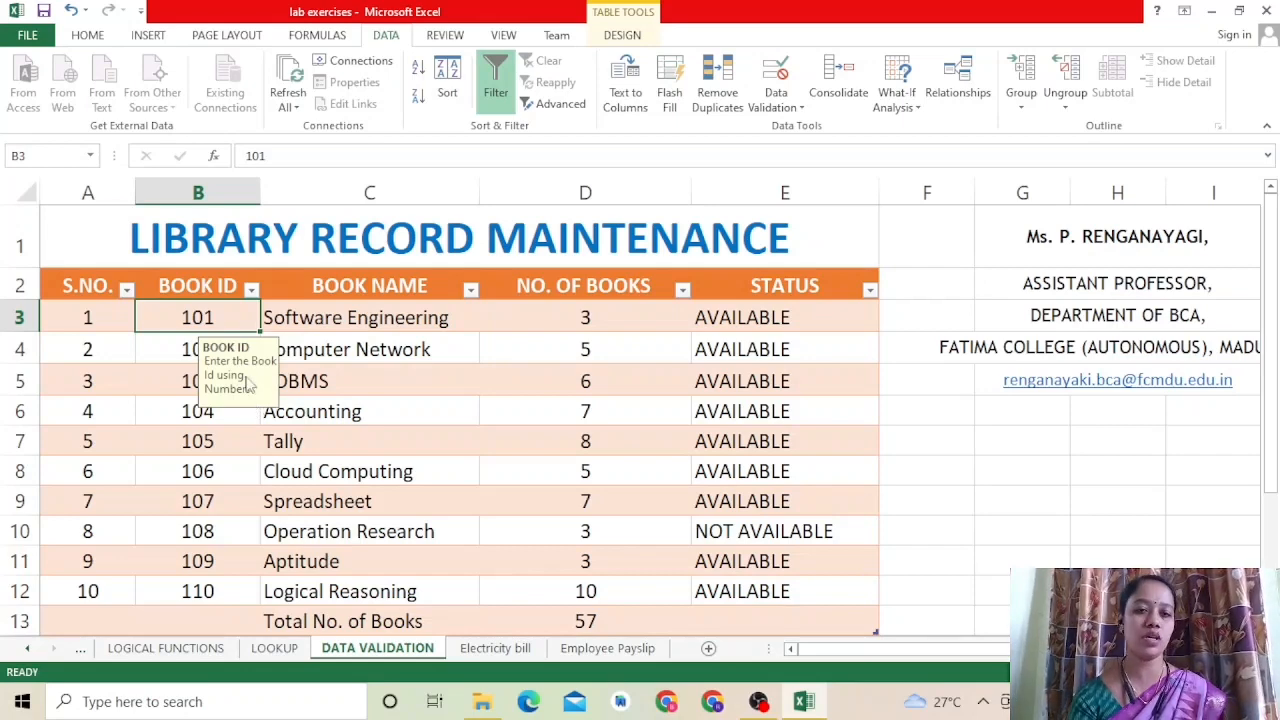
Test the Book ID validation by trying to enter abc in cell B3, and cancel the entry.
double_click(223, 317)
key(BackSpace)
key(BackSpace)
key(BackSpace)
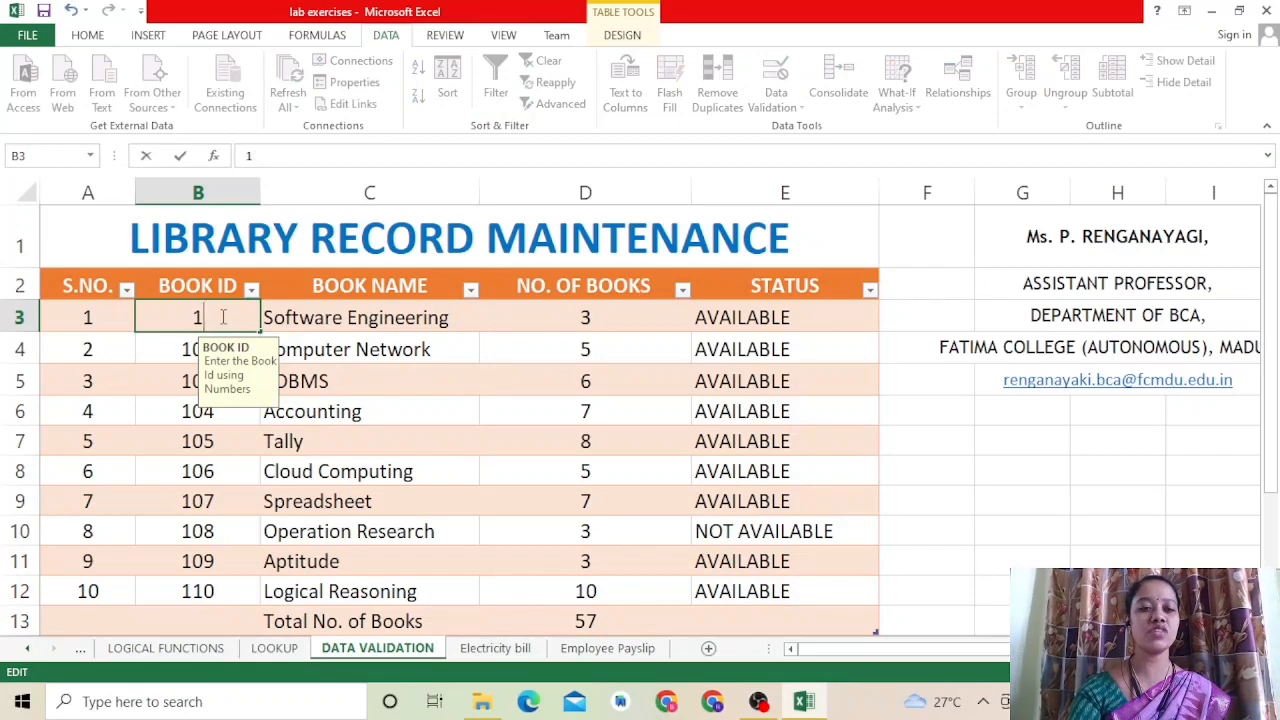
text(abc)
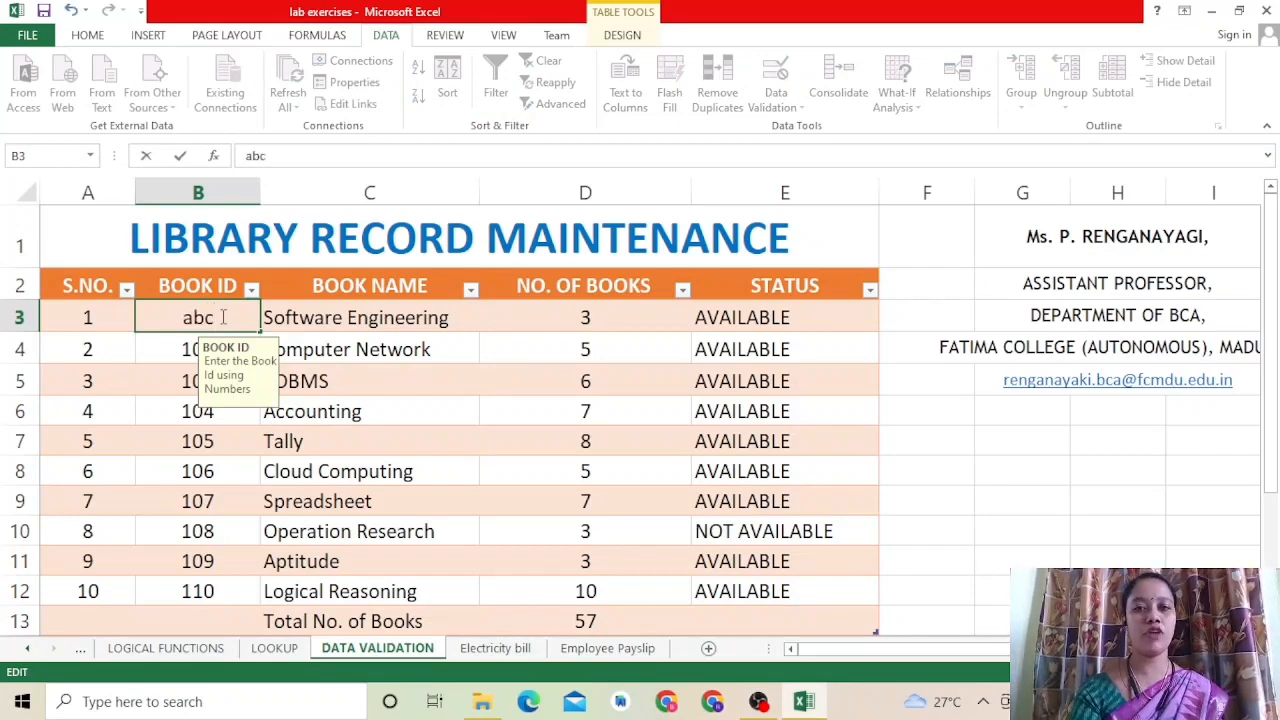
key(Return)
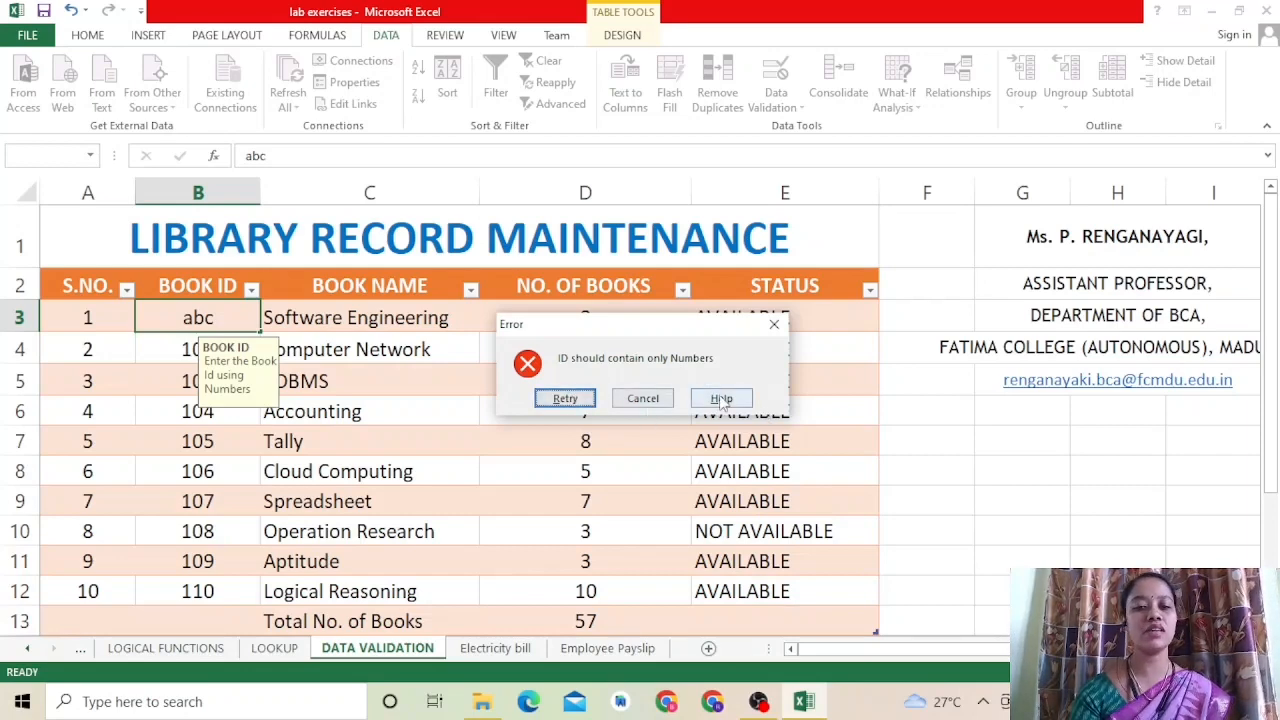
click(650, 399)
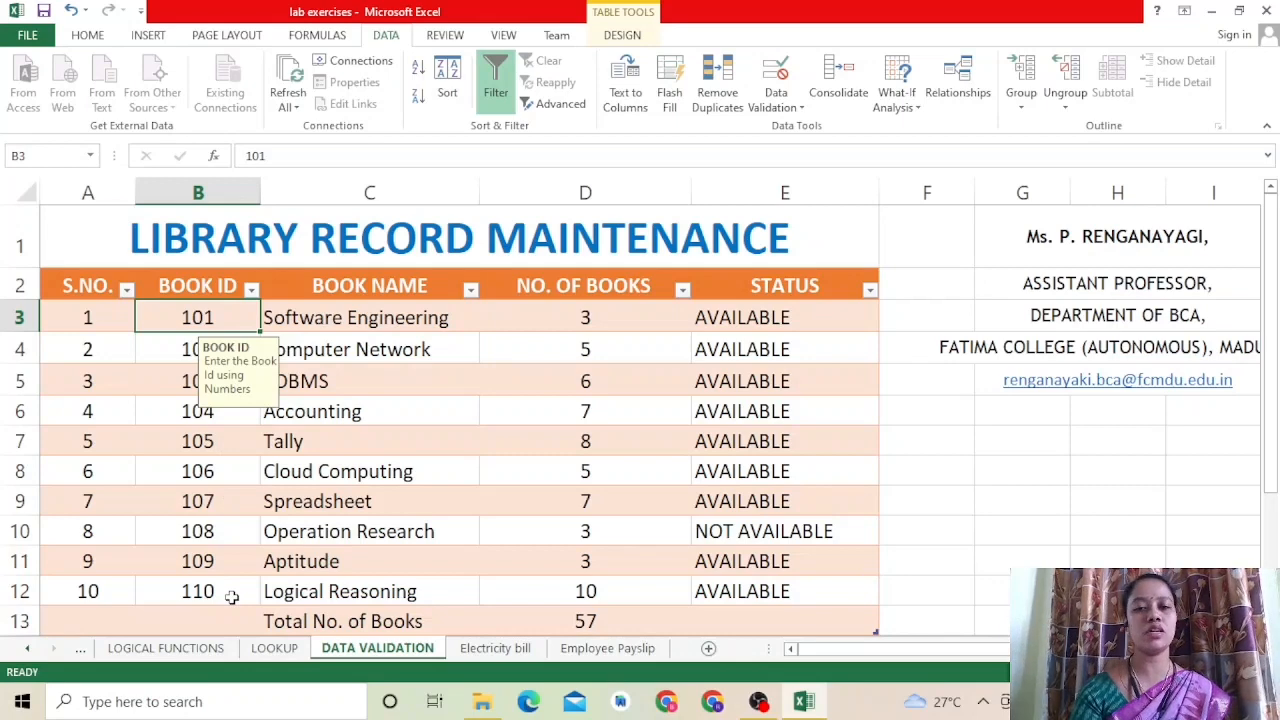
Apply List validation to Status cell E3 with the source AVAILABLE, NOT AVAILABLE.
click(417, 316)
click(600, 318)
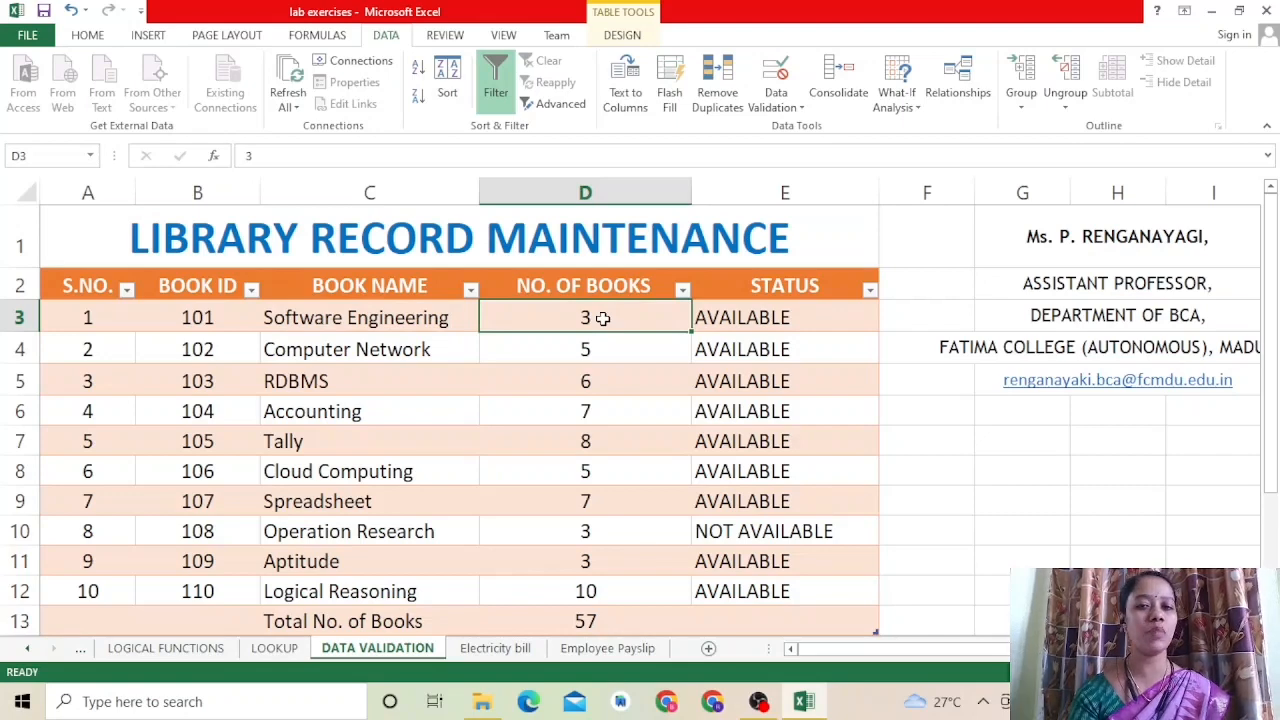
click(735, 313)
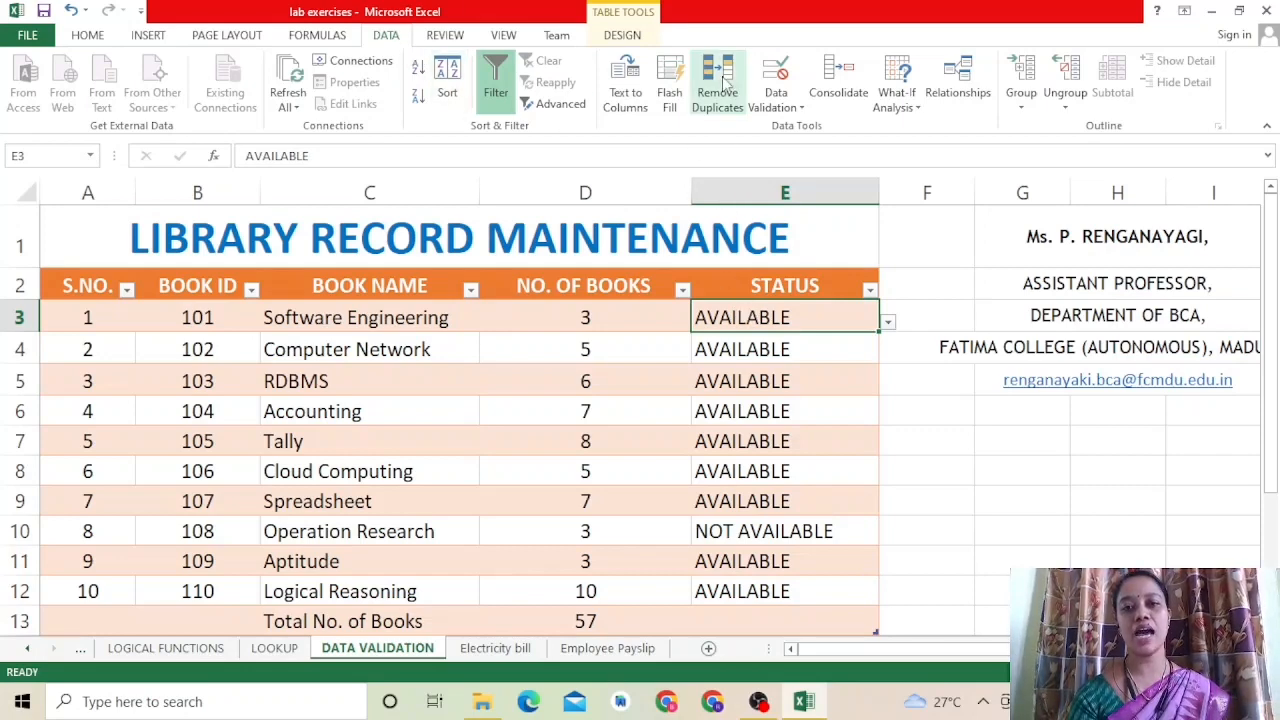
click(775, 102)
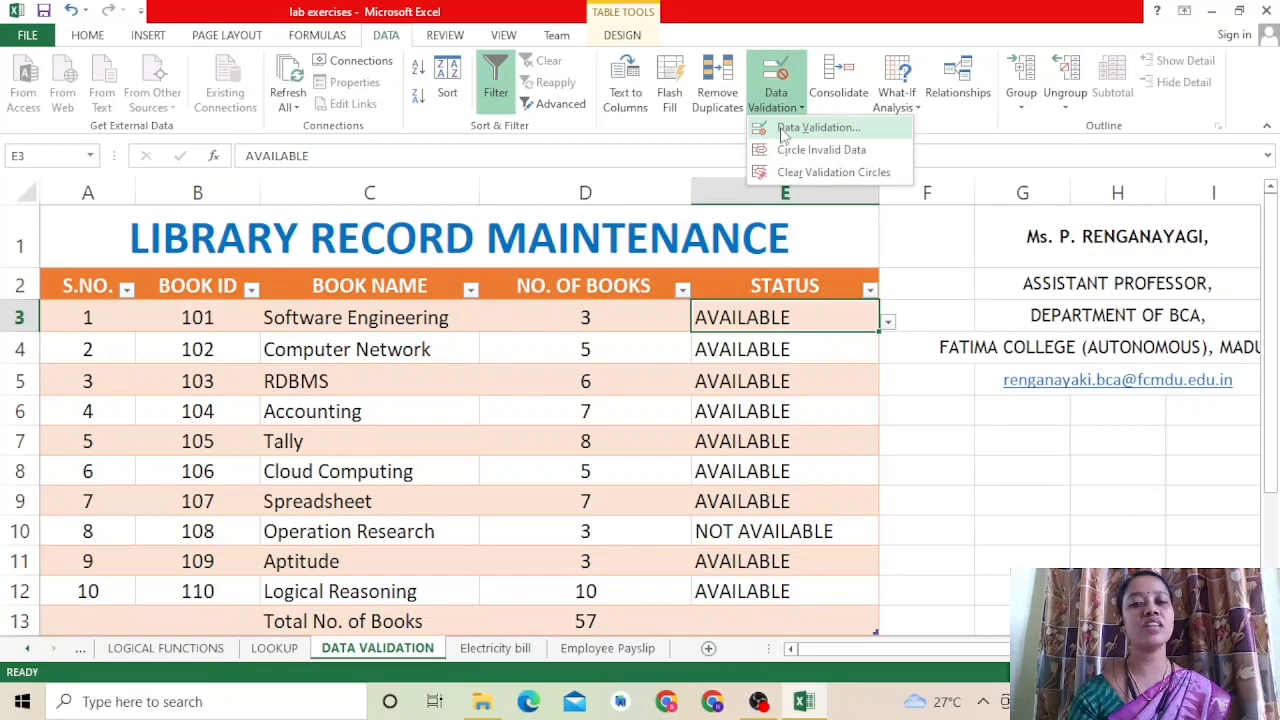
click(785, 128)
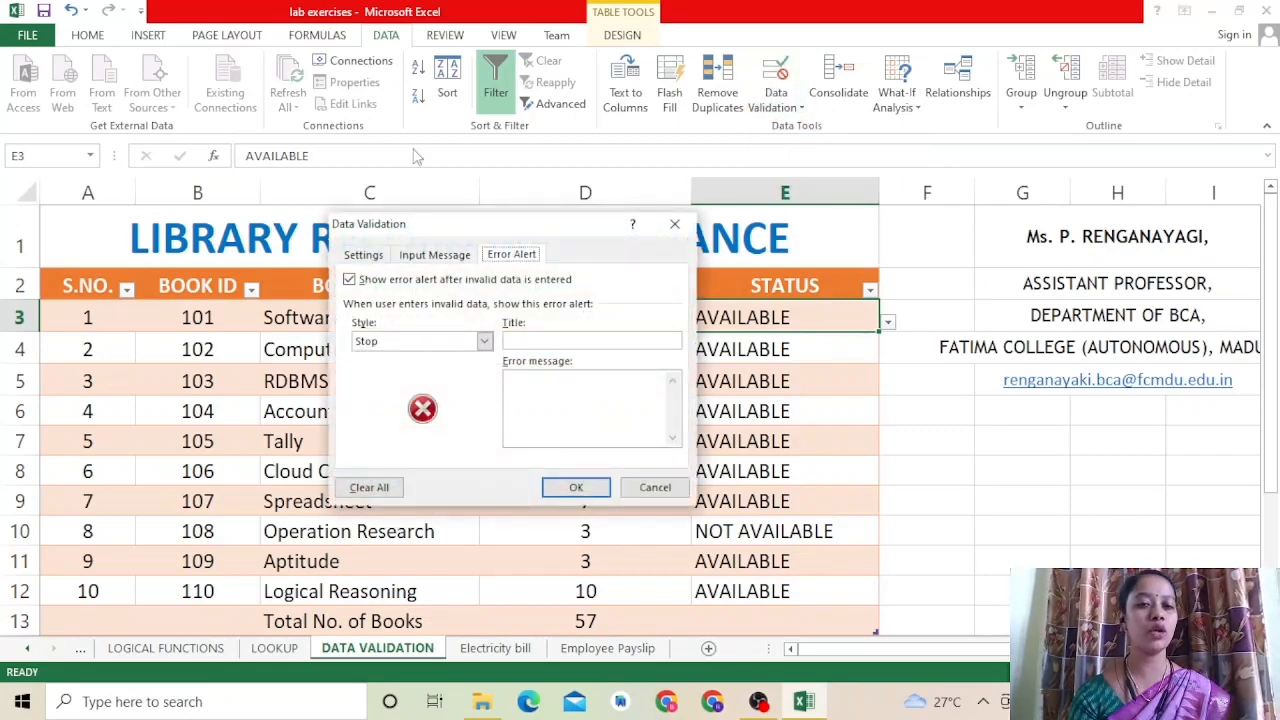
click(366, 256)
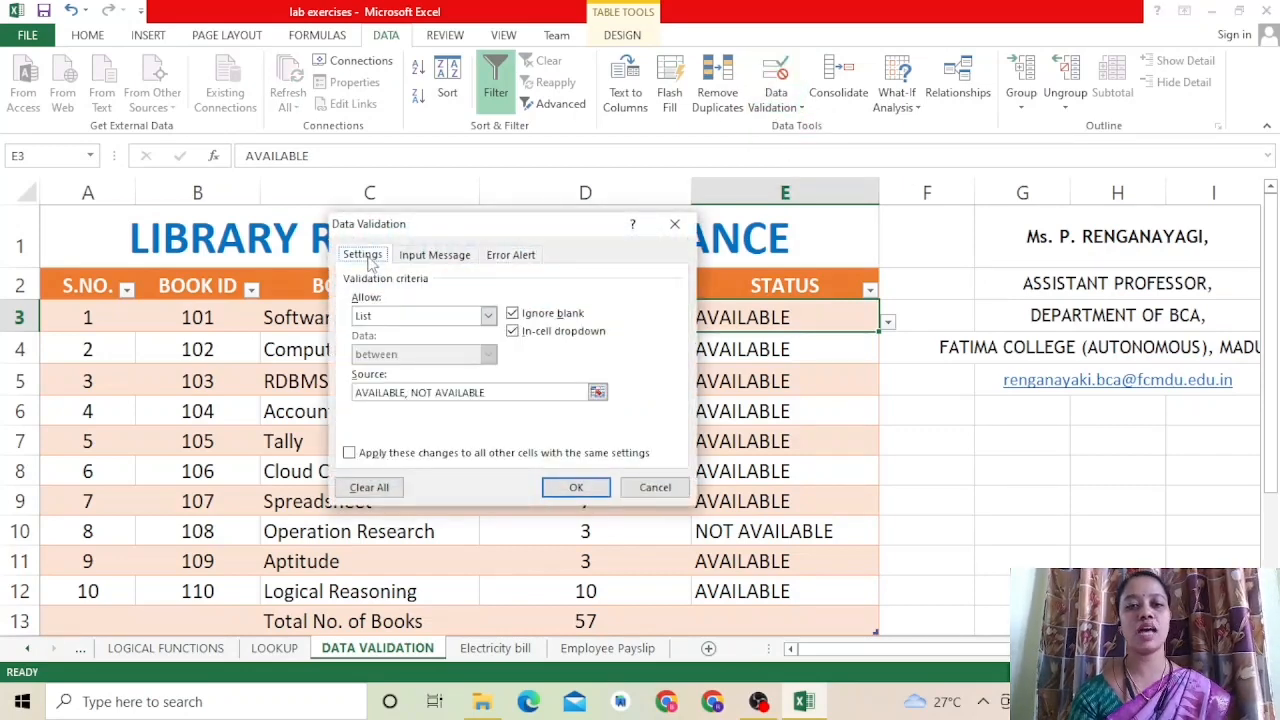
click(445, 316)
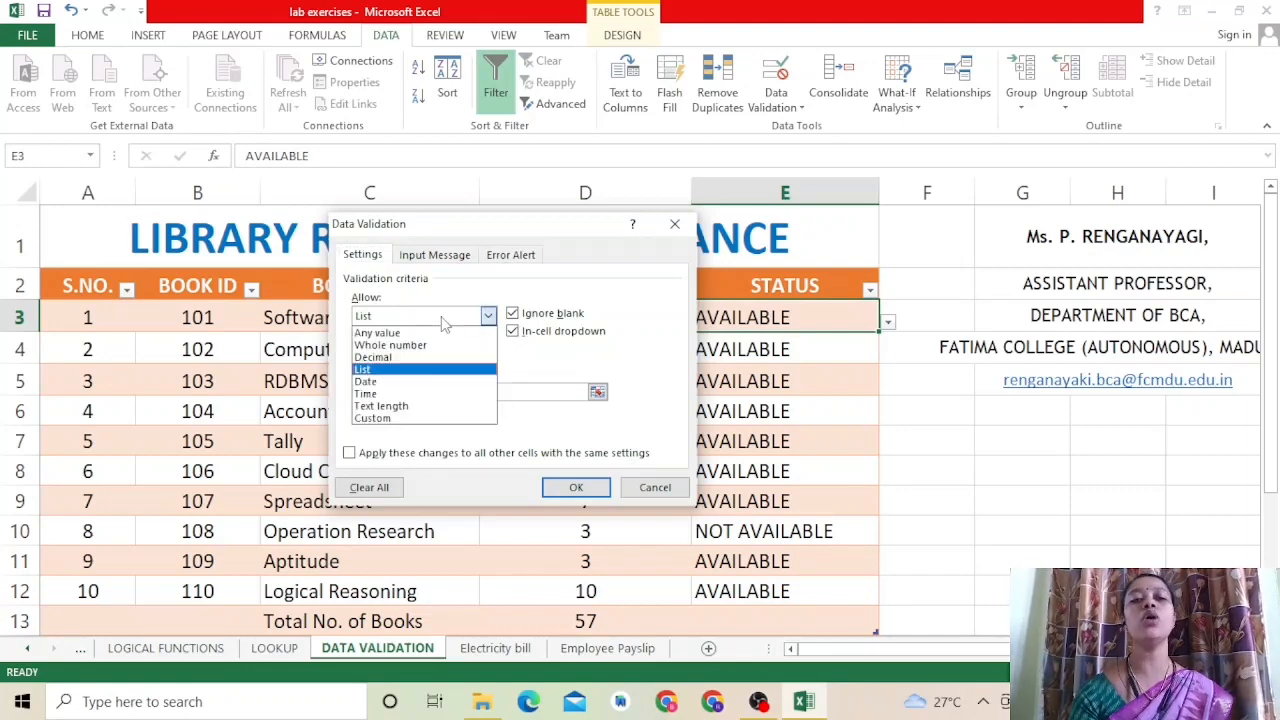
click(404, 371)
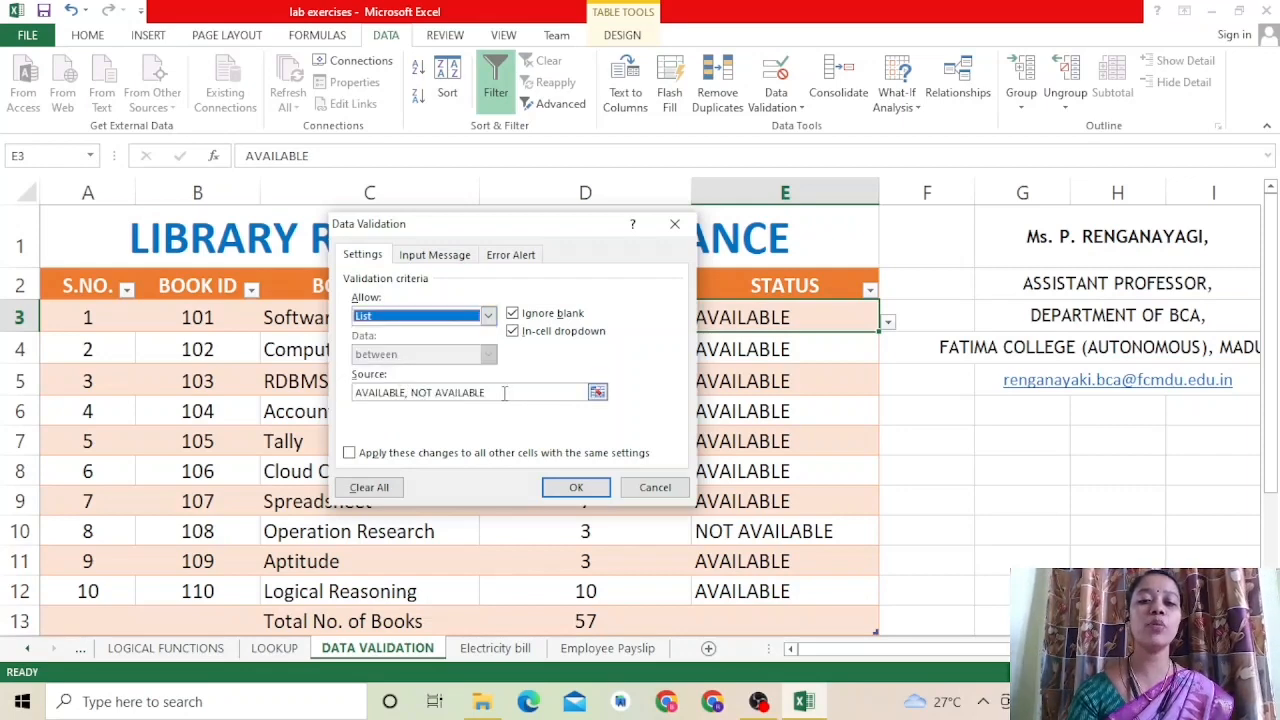
drag(505, 393, 355, 398)
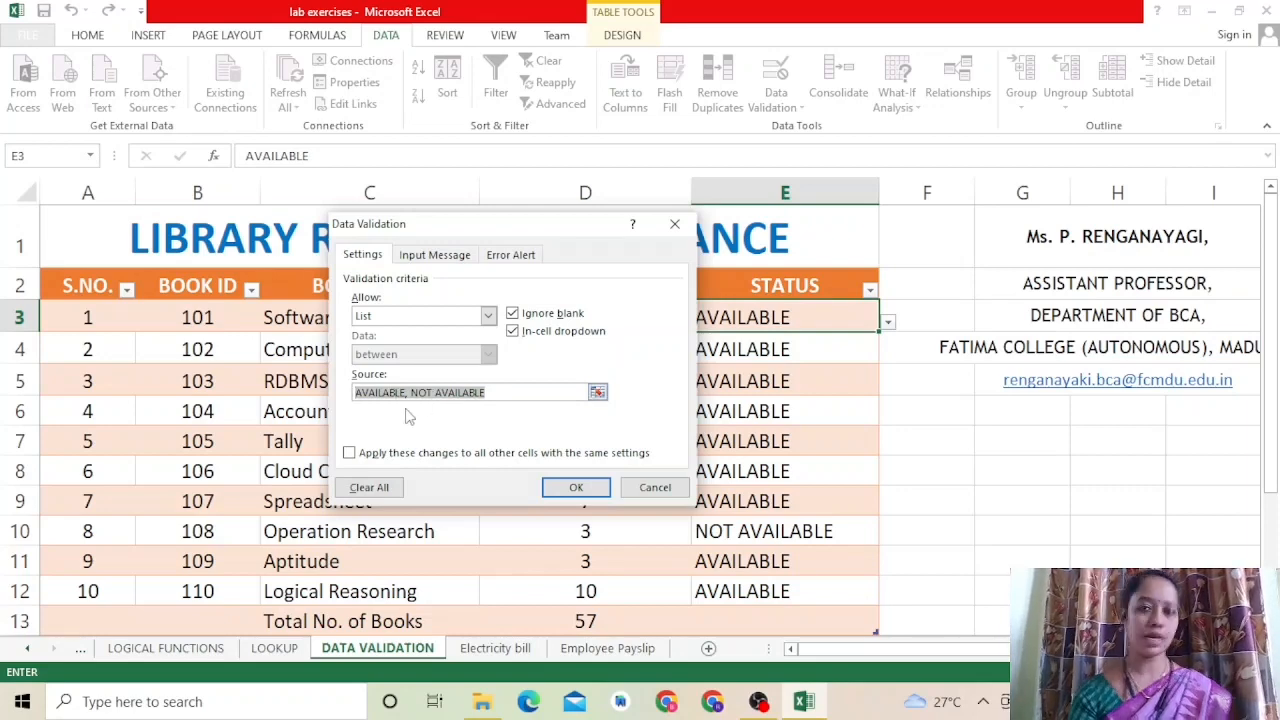
click(570, 489)
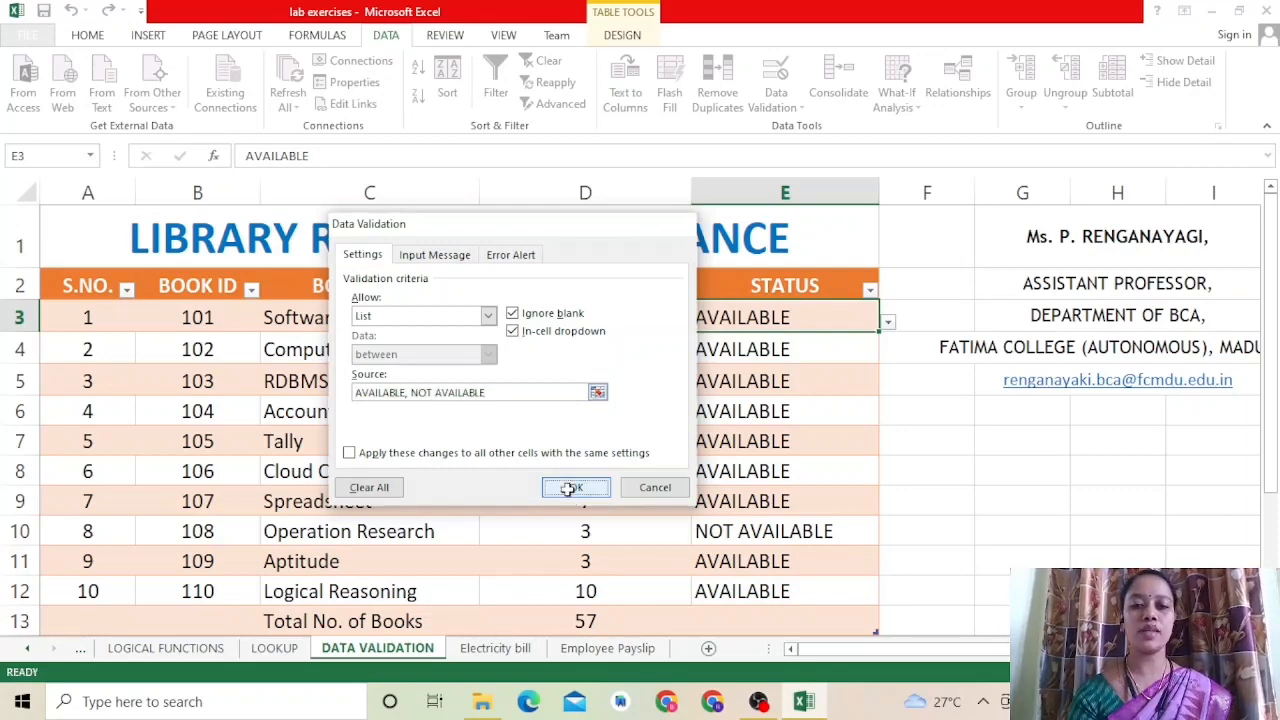
Set the status of Software Engineering and Computer Network to NOT AVAILABLE from their validation lists.
click(888, 323)
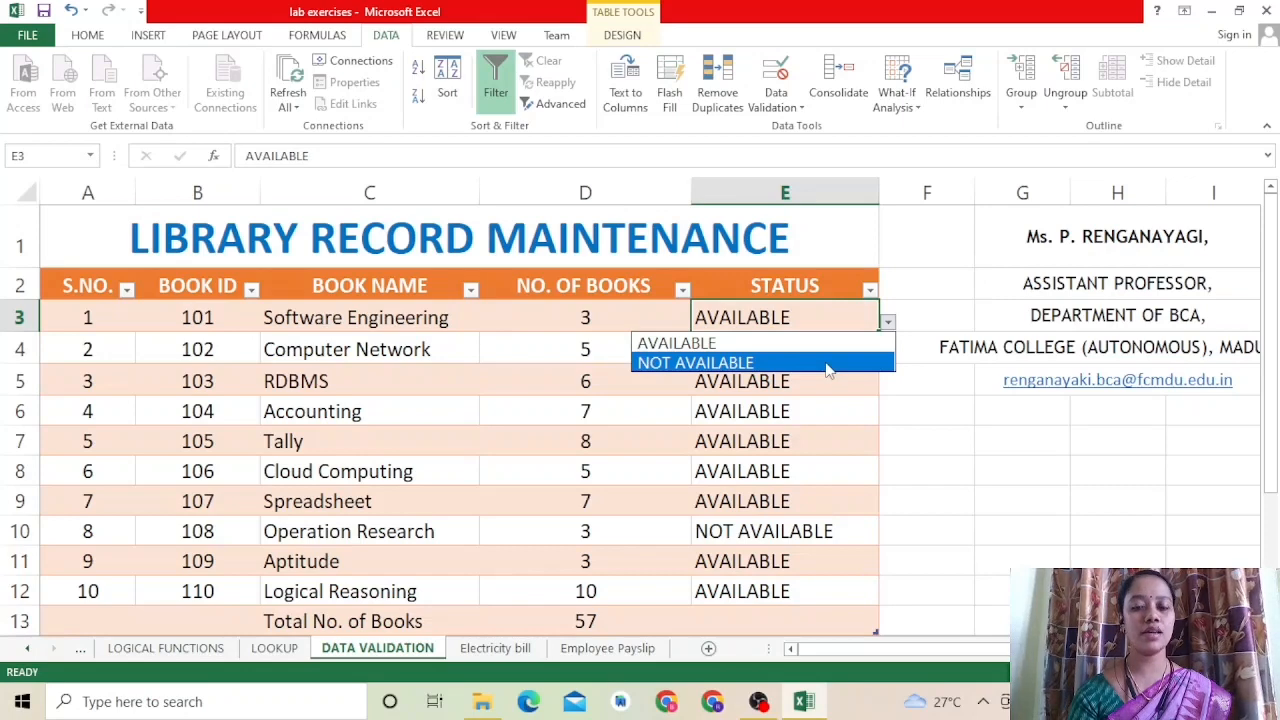
click(828, 363)
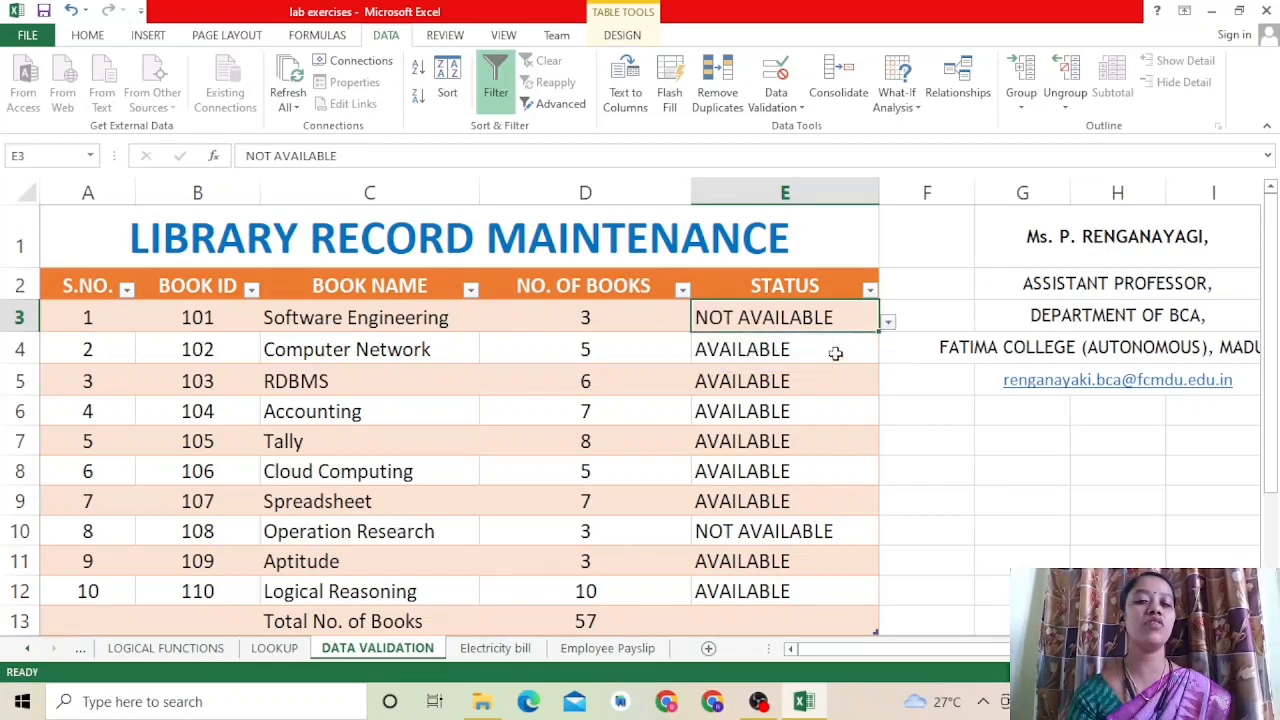
click(786, 358)
click(888, 355)
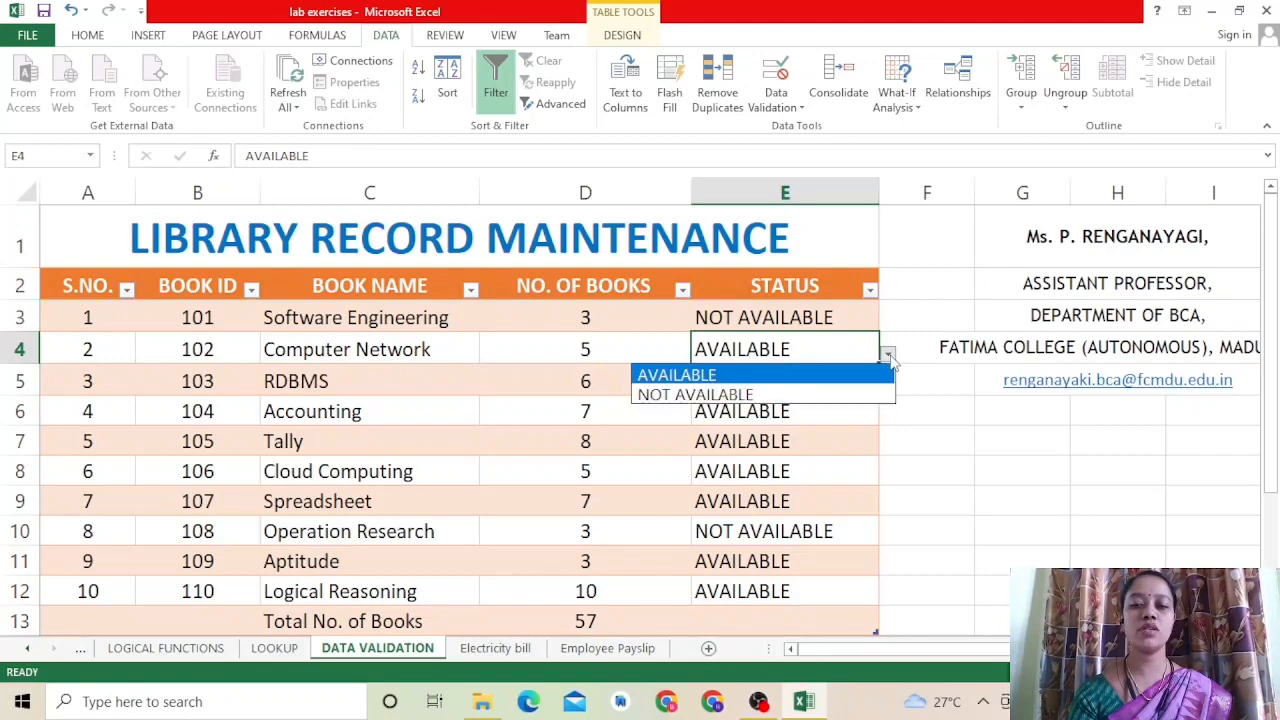
click(840, 395)
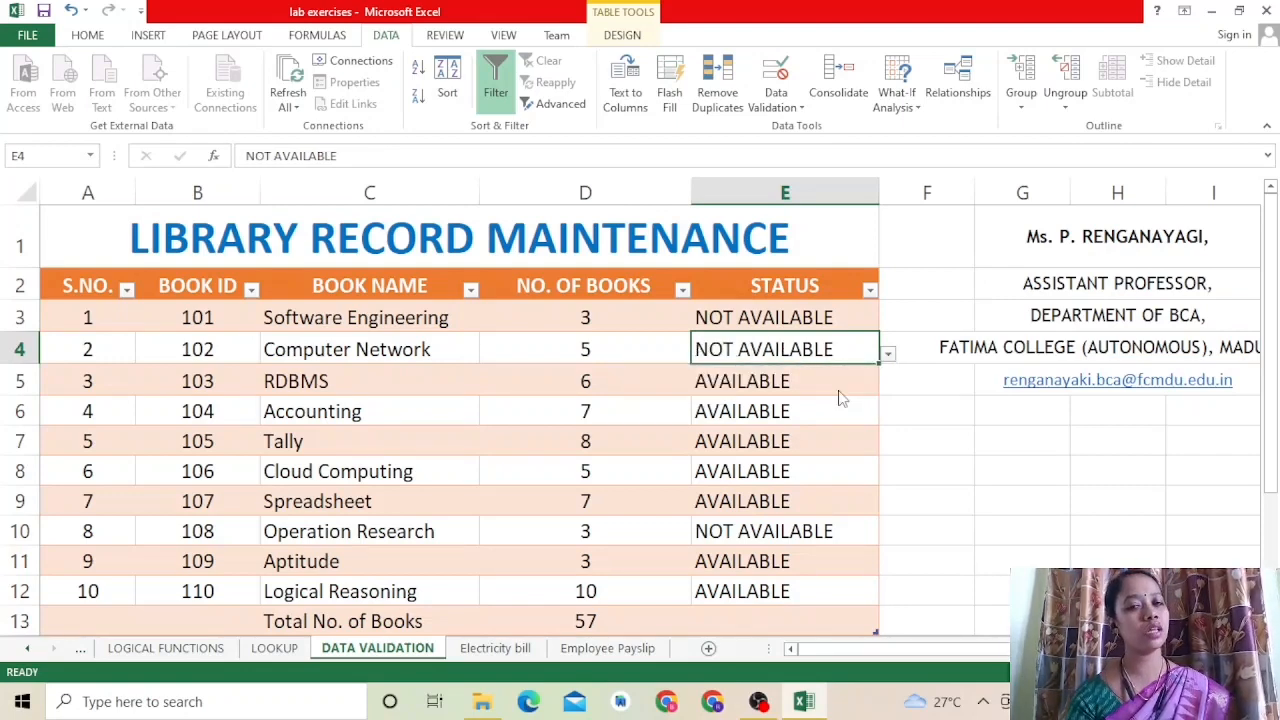
Inspect the formula that totals the number of books in cell D13.
click(594, 622)
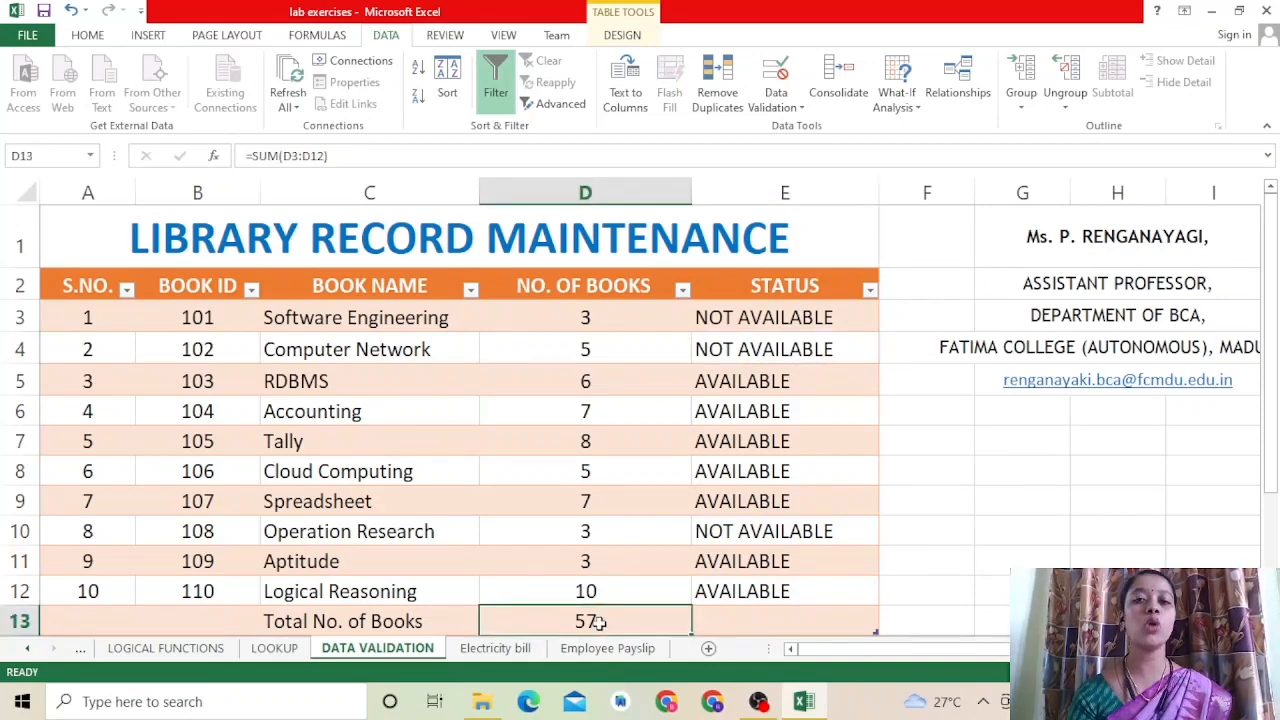
double_click(594, 622)
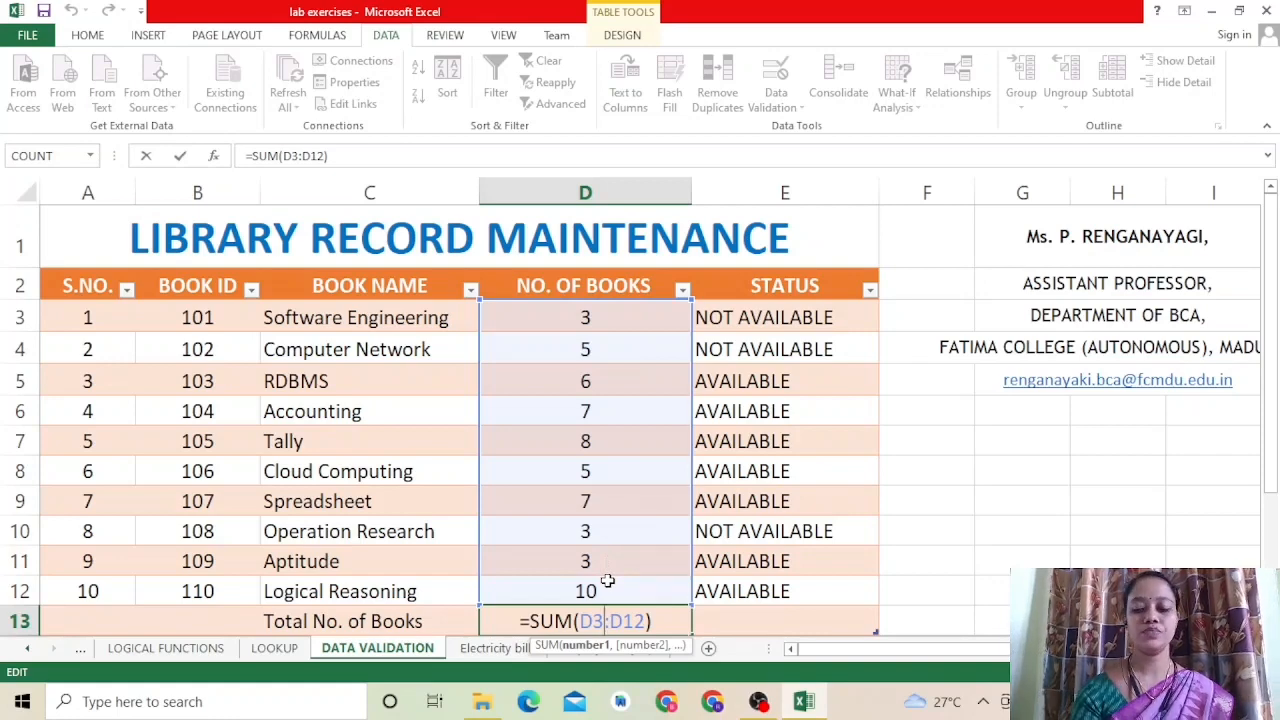
key(Return)
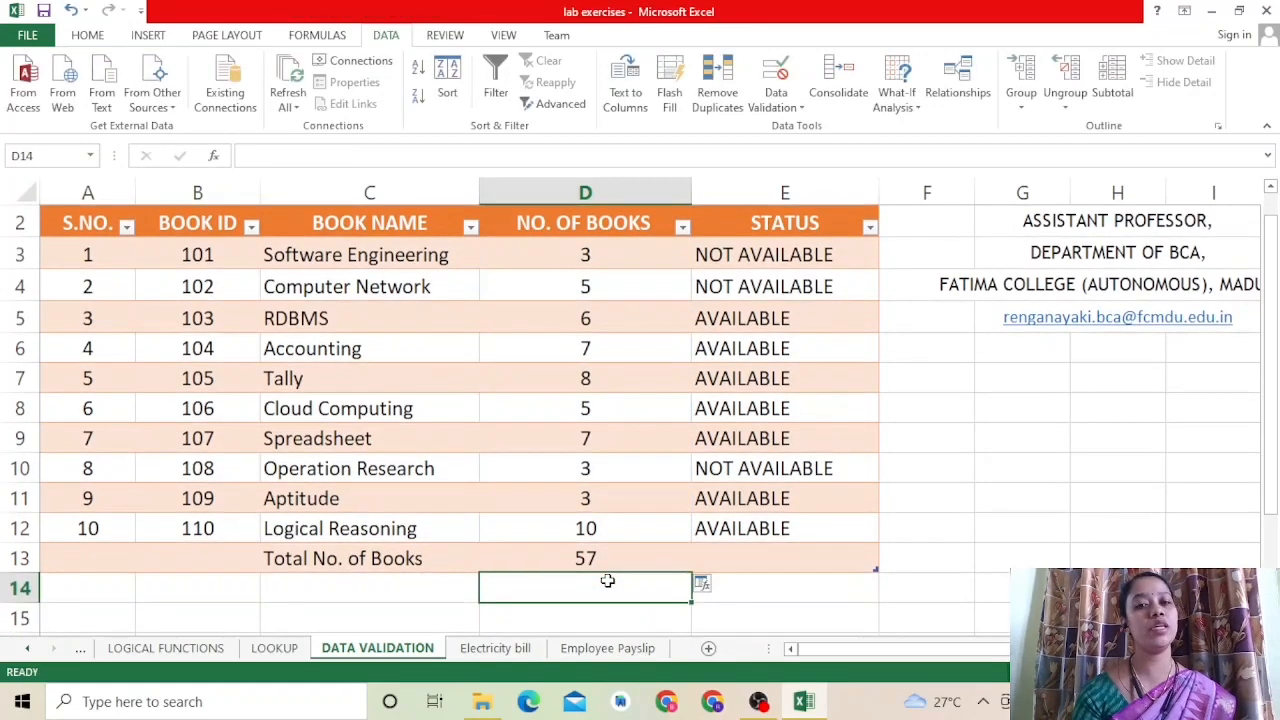